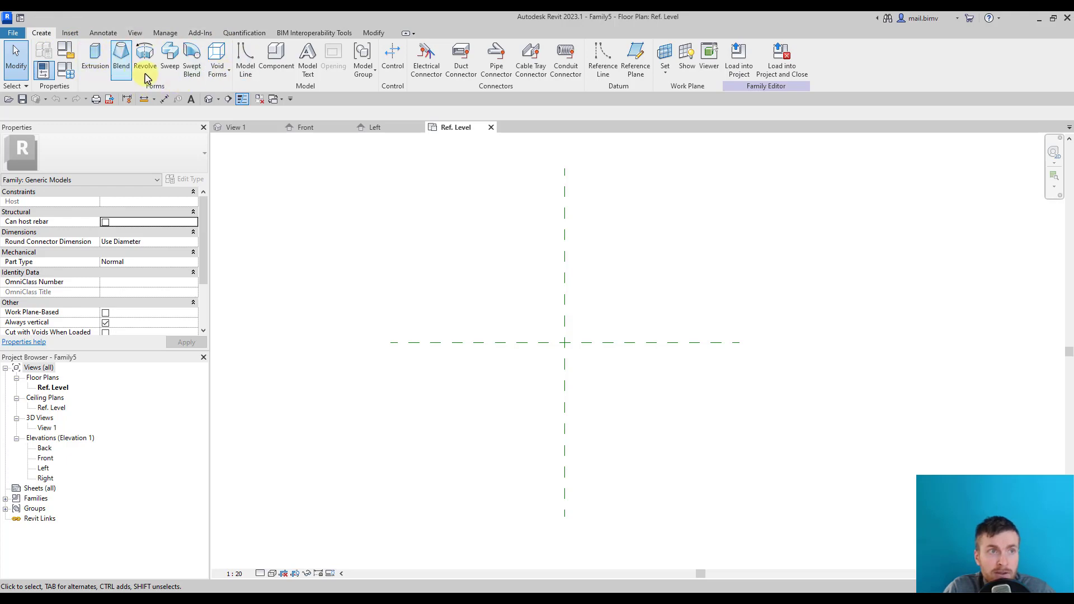
Open and close the Void Forms list, then browse the Insert, Annotate and View tabs
left_click(217, 66)
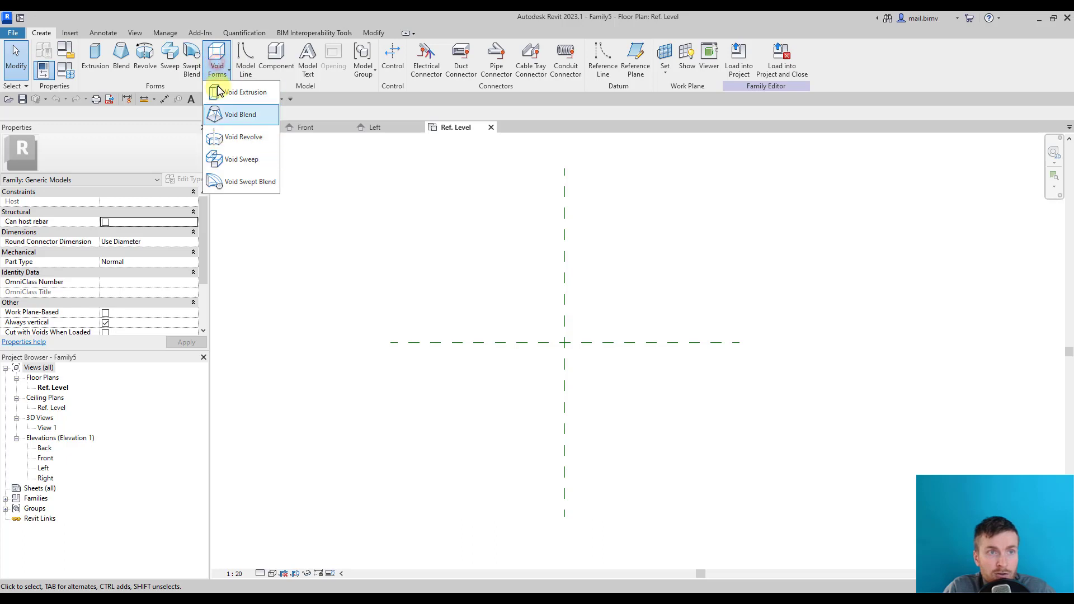
left_click(219, 70)
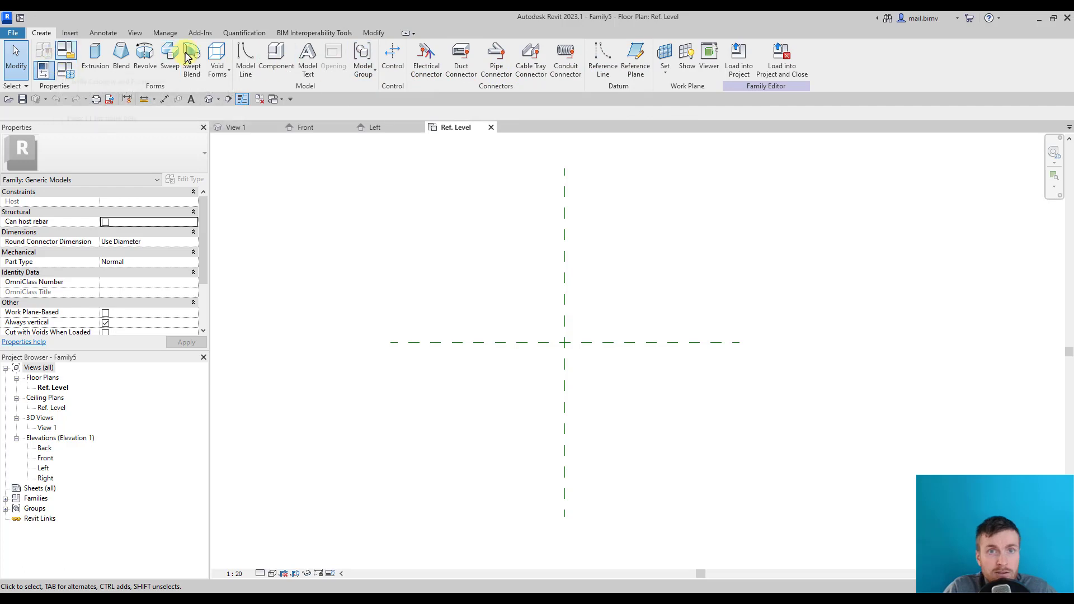
left_click(67, 34)
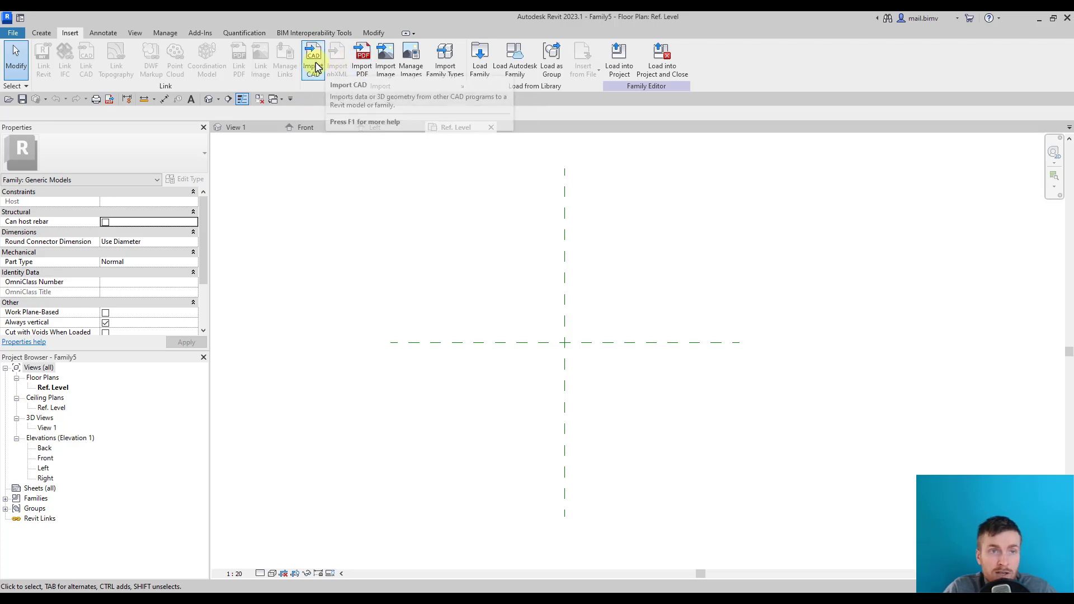
left_click(106, 33)
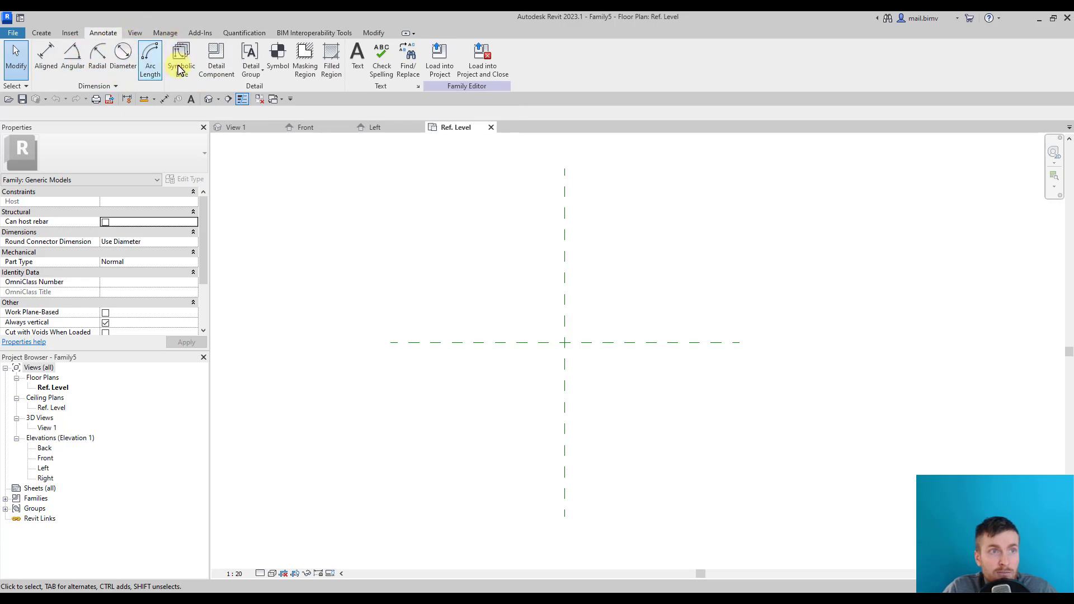
left_click(136, 33)
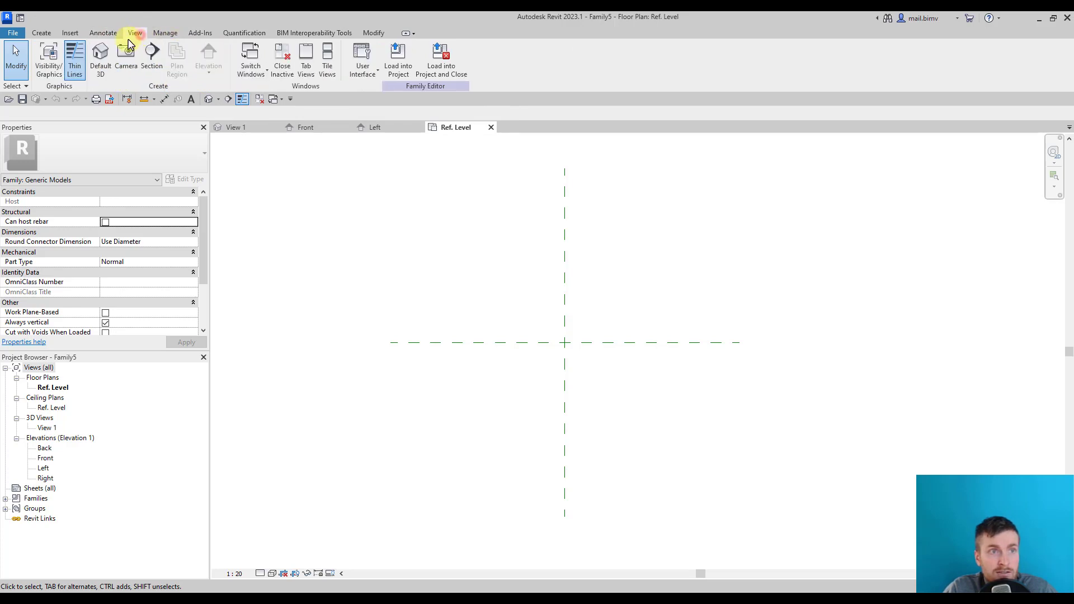
Browse the Manage, Add-Ins, Quantification and BIM Interoperability Tools tabs, ending on Add-Ins
left_click(165, 35)
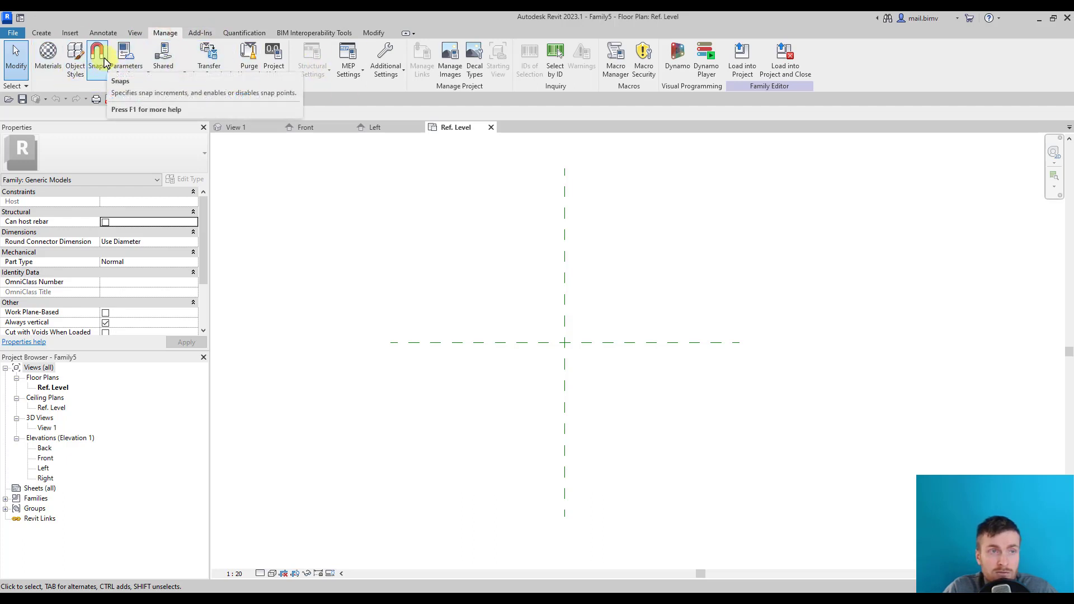
left_click(199, 33)
left_click(235, 35)
left_click(314, 33)
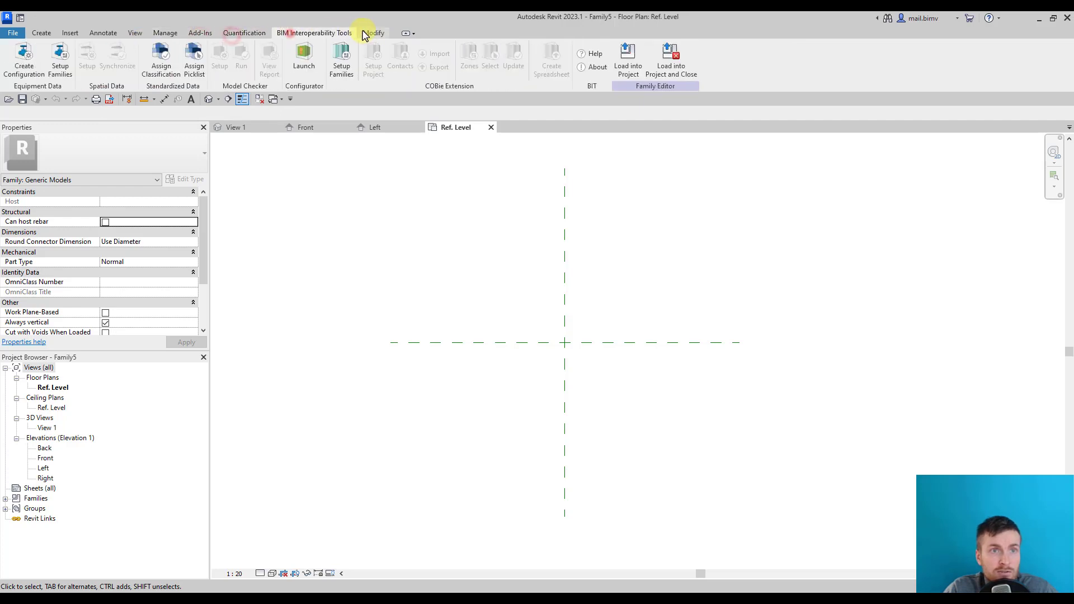
left_click(195, 32)
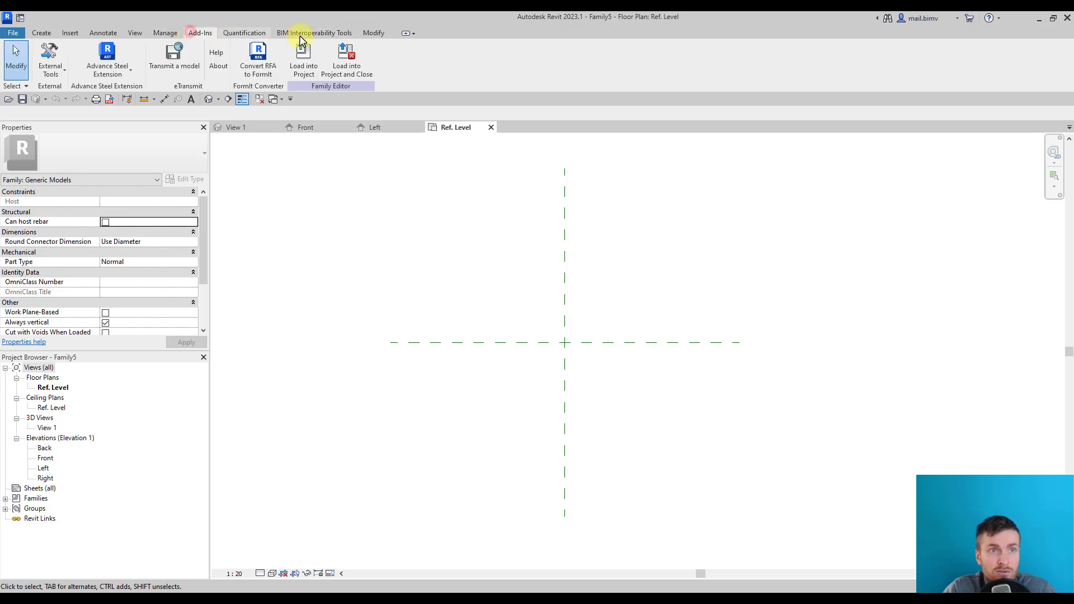
left_click(10, 35)
left_click(170, 286)
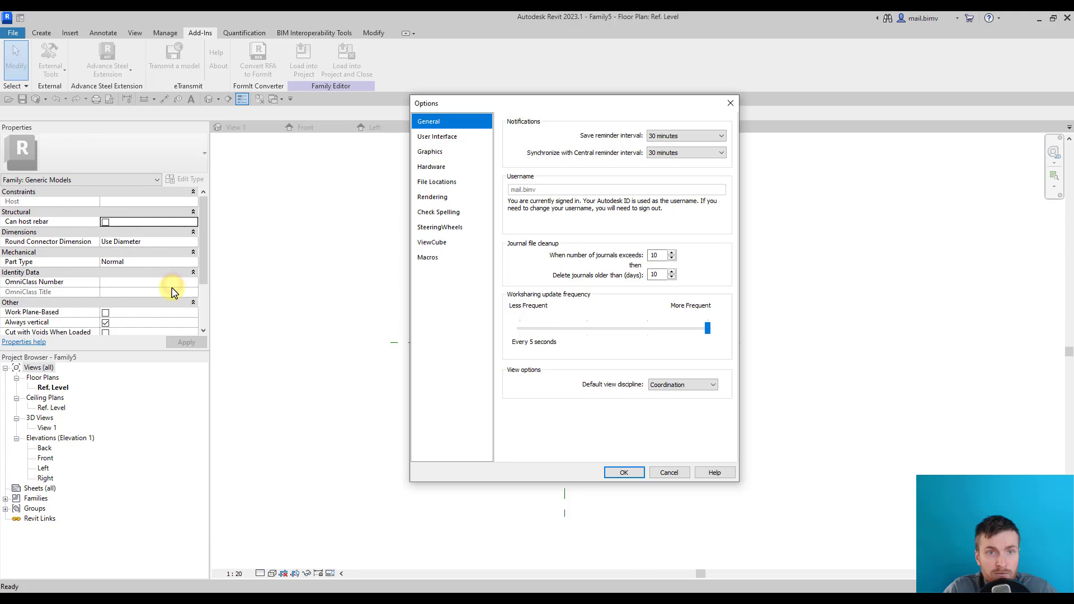
left_click(431, 155)
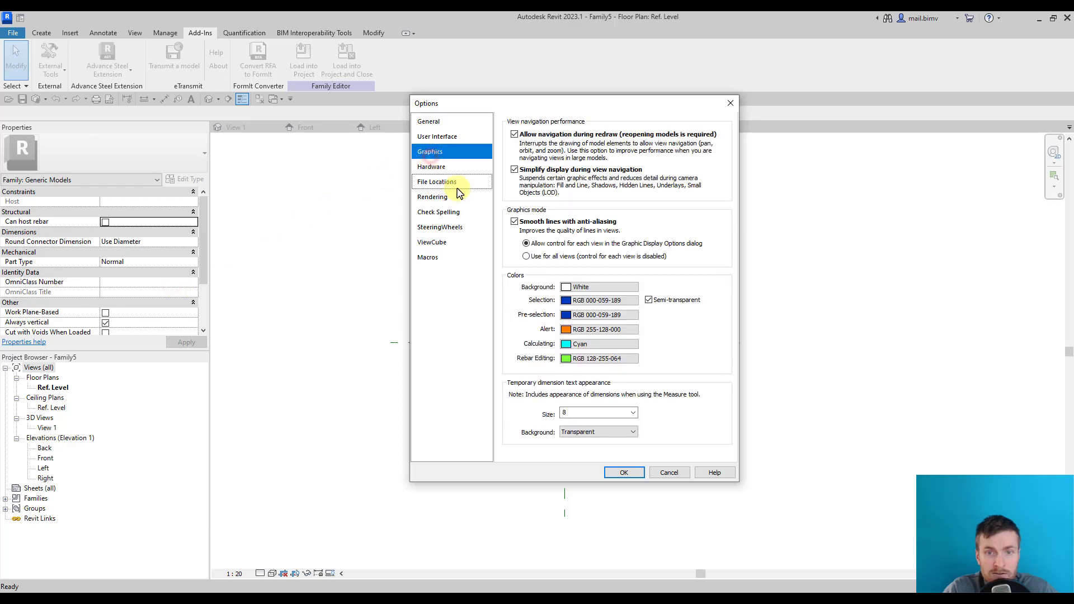
left_click(449, 139)
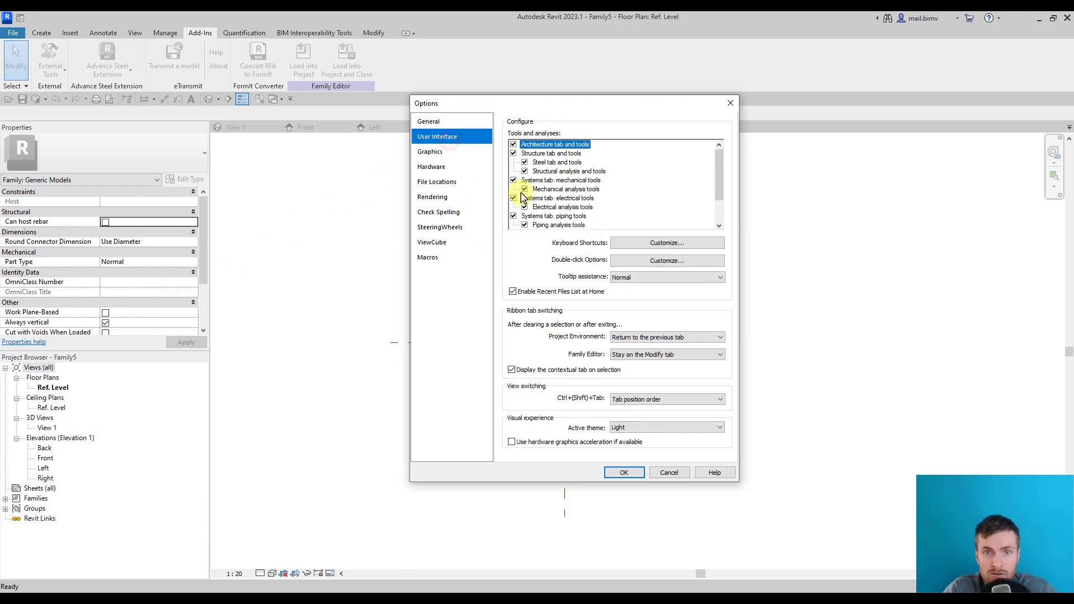
scroll(514, 193, "down", 2)
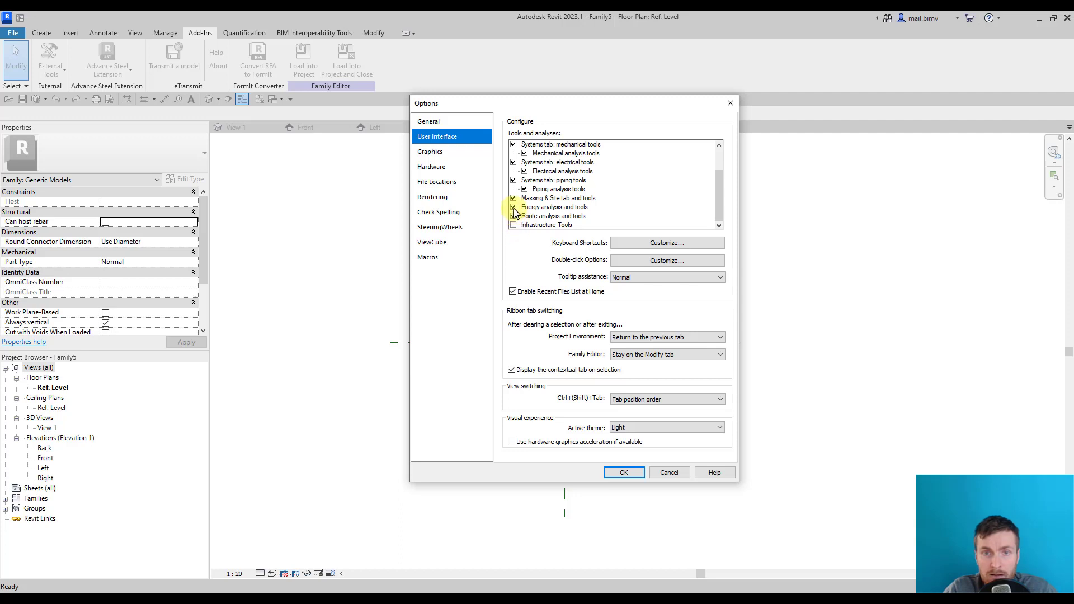
left_click(513, 216)
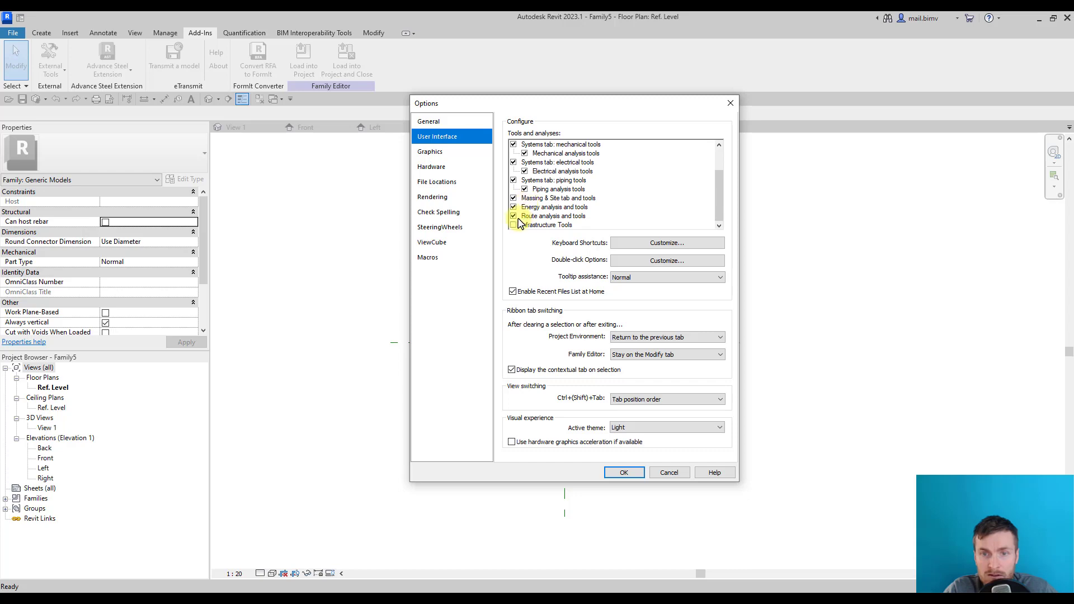
Cancel the Options dialog, browse Quantification and Add-Ins, then settle on the Modify tab
left_click(669, 472)
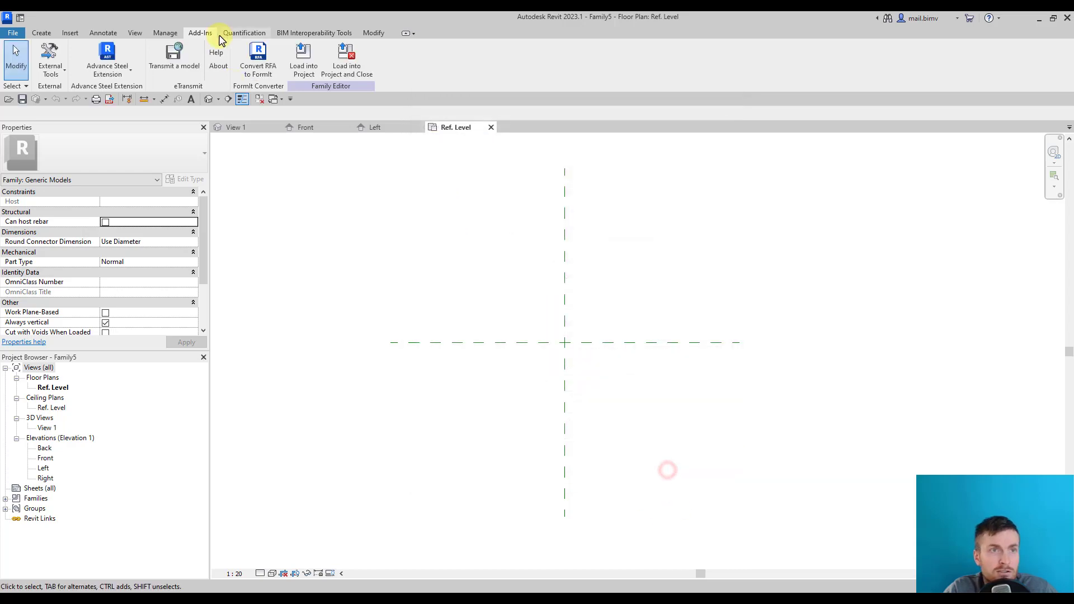
left_click(245, 34)
left_click(204, 32)
left_click(257, 35)
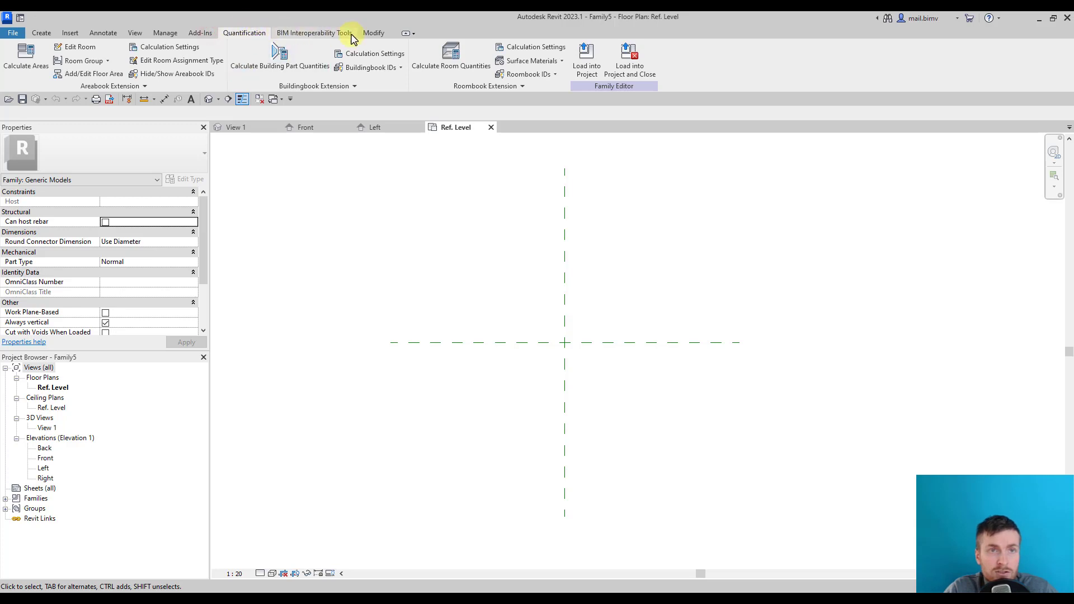
left_click(374, 33)
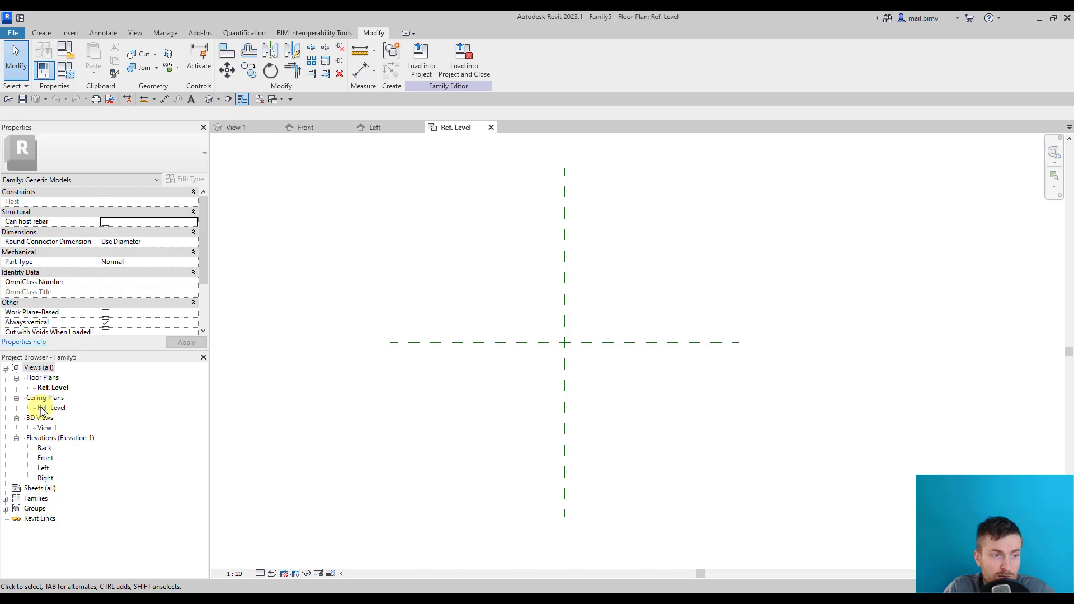
Cycle through the View 1, Front, Left and Ref. Level views, settle on Left, and show the View tab
left_click(234, 129)
left_click(305, 128)
left_click(398, 132)
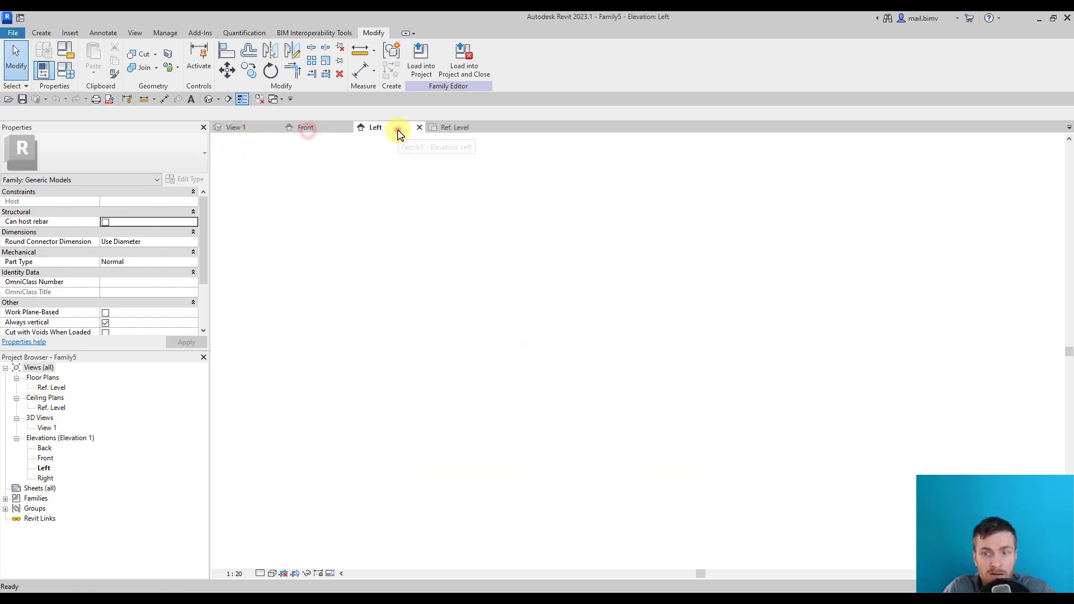
left_click(448, 129)
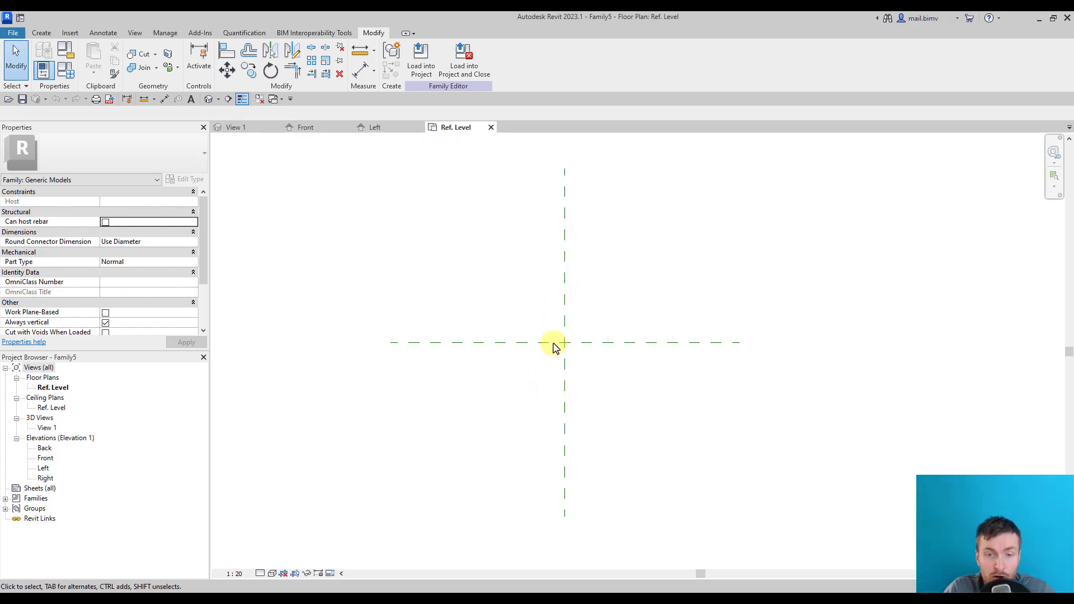
left_click(386, 129)
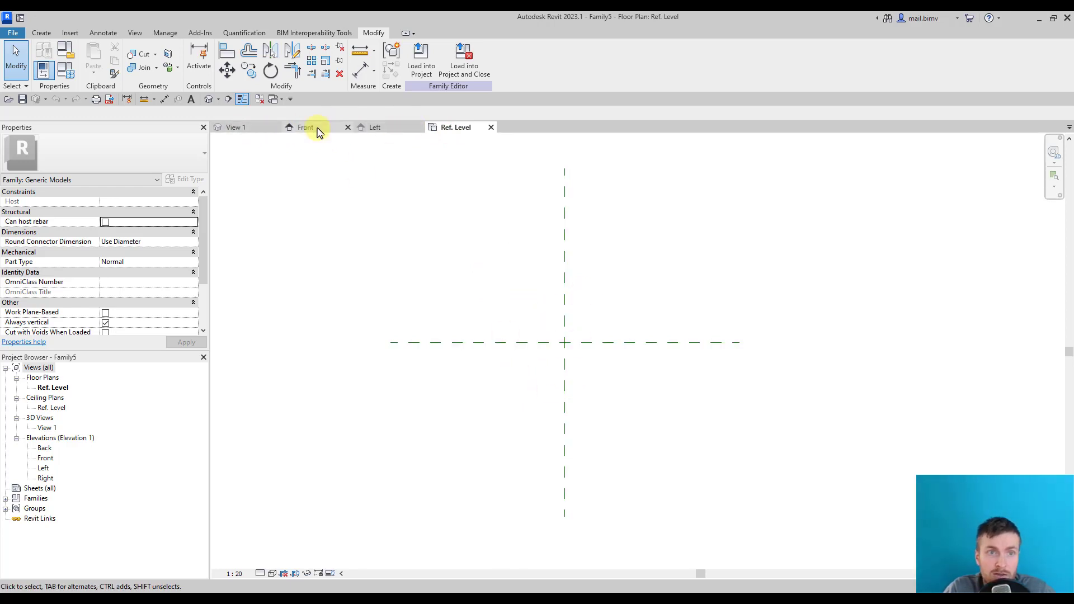
left_click(329, 129)
left_click(395, 129)
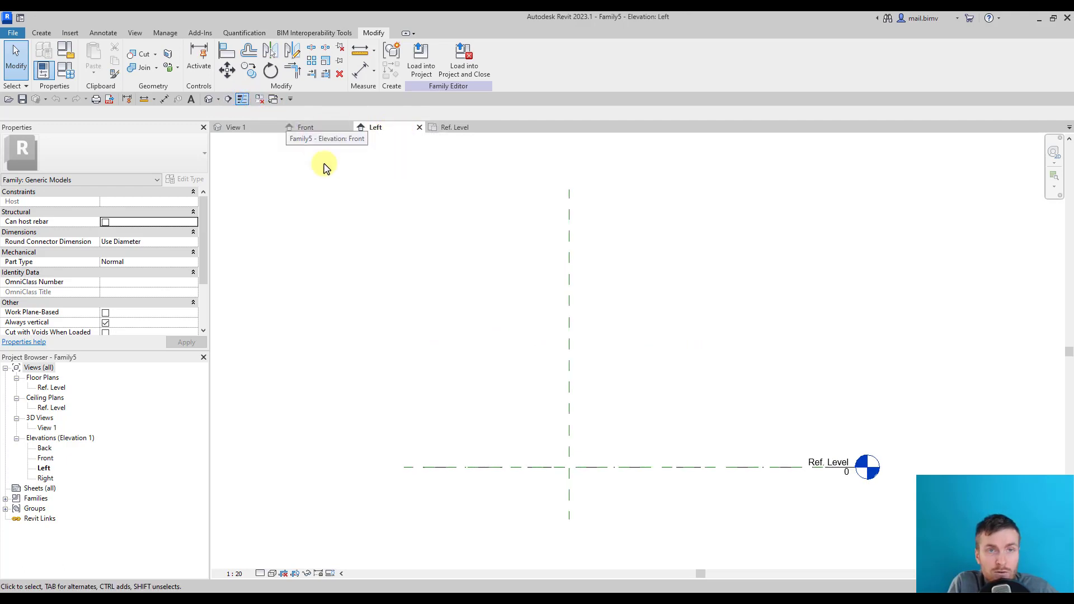
left_click(136, 34)
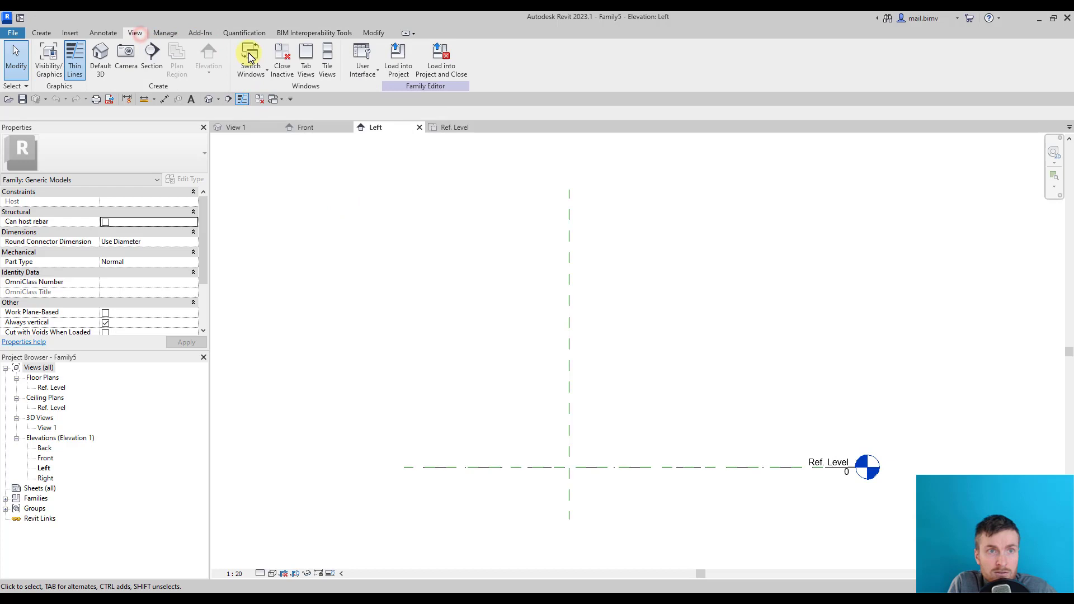
Tile the Left, Ref. Level, Front and View 1 views and zoom every pane to fit with WT and ZA
left_click(328, 62)
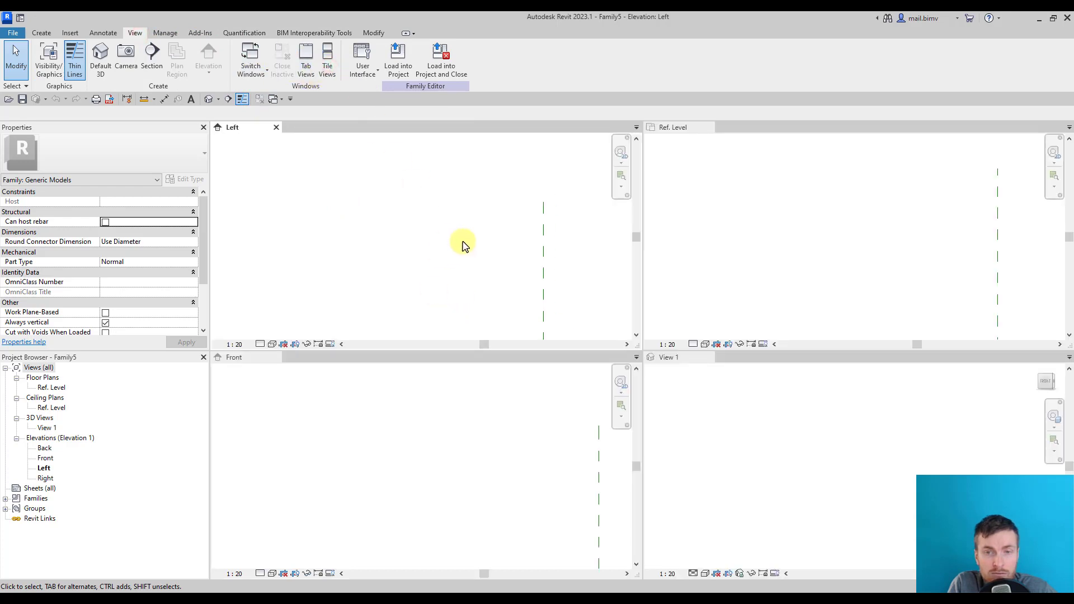
scroll(468, 252, "down", 3)
scroll(811, 270, "down", 1)
left_click(782, 250)
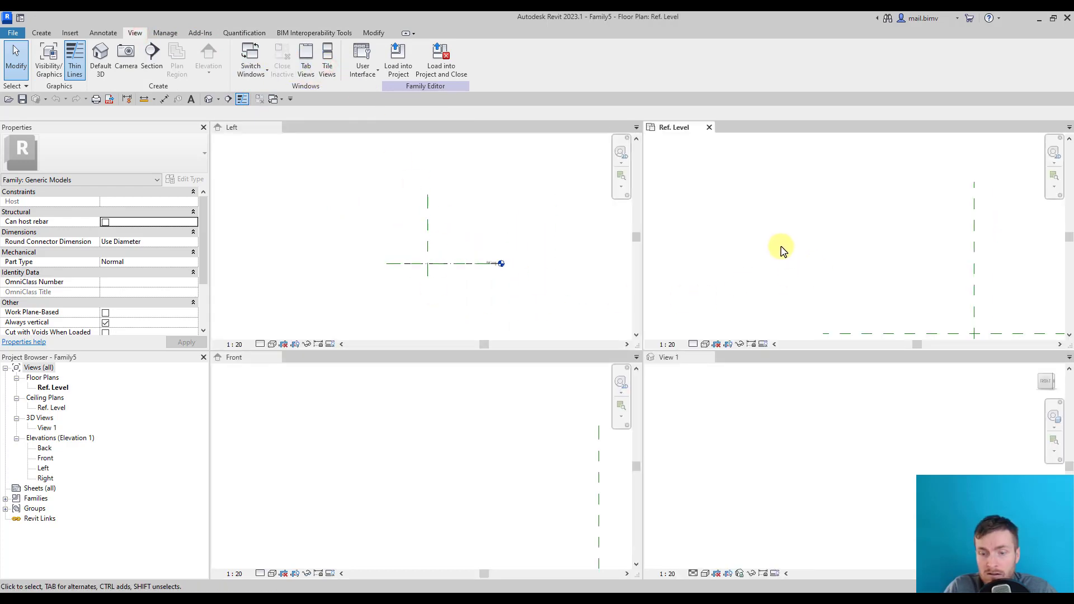
key("w")
key("t")
key("z")
key("a")
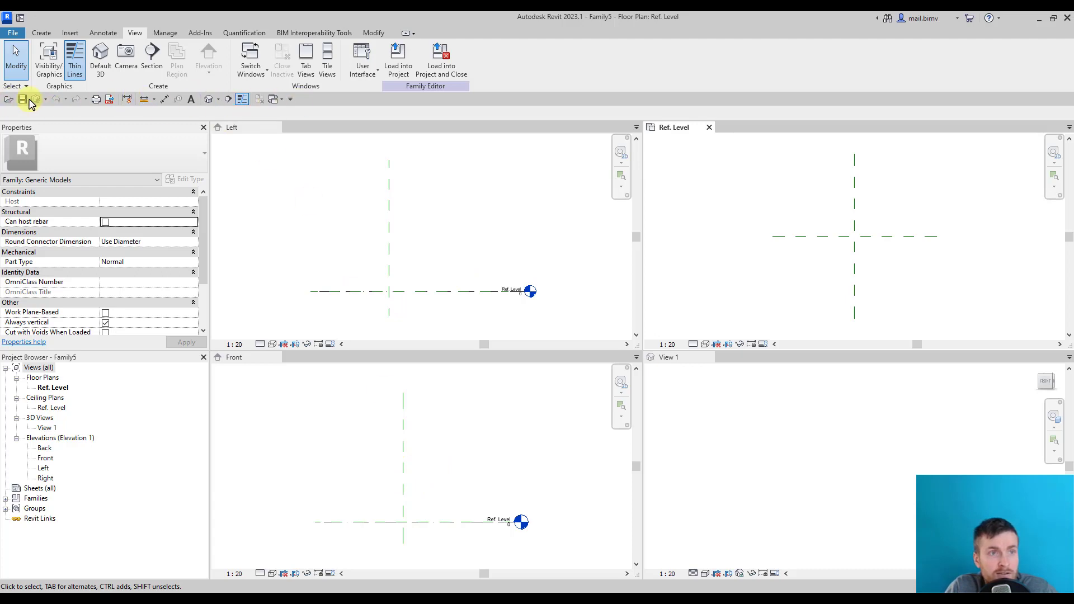
left_click(291, 100)
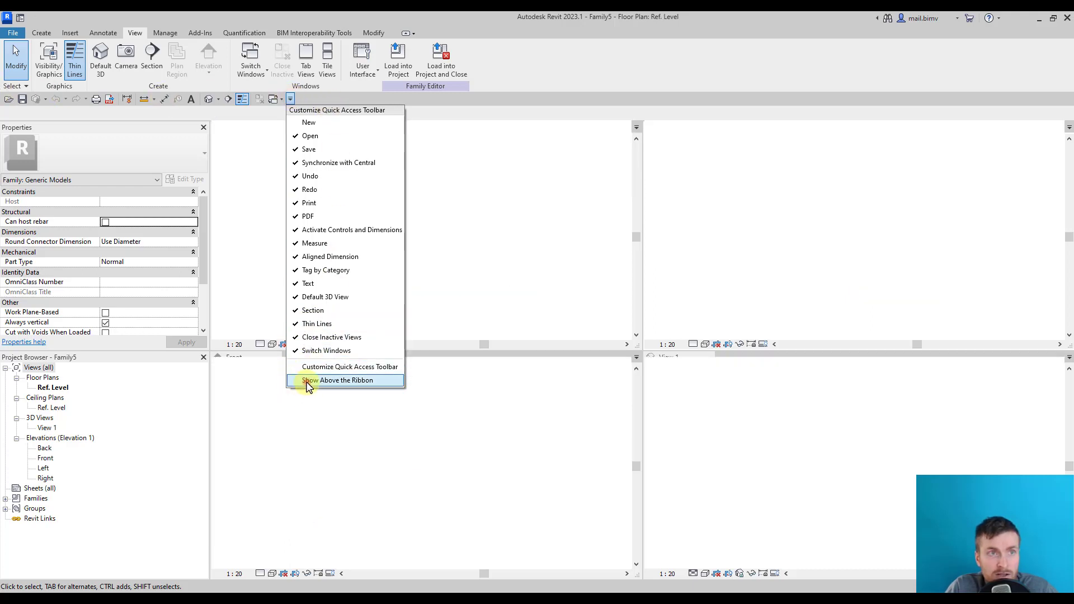
left_click(306, 380)
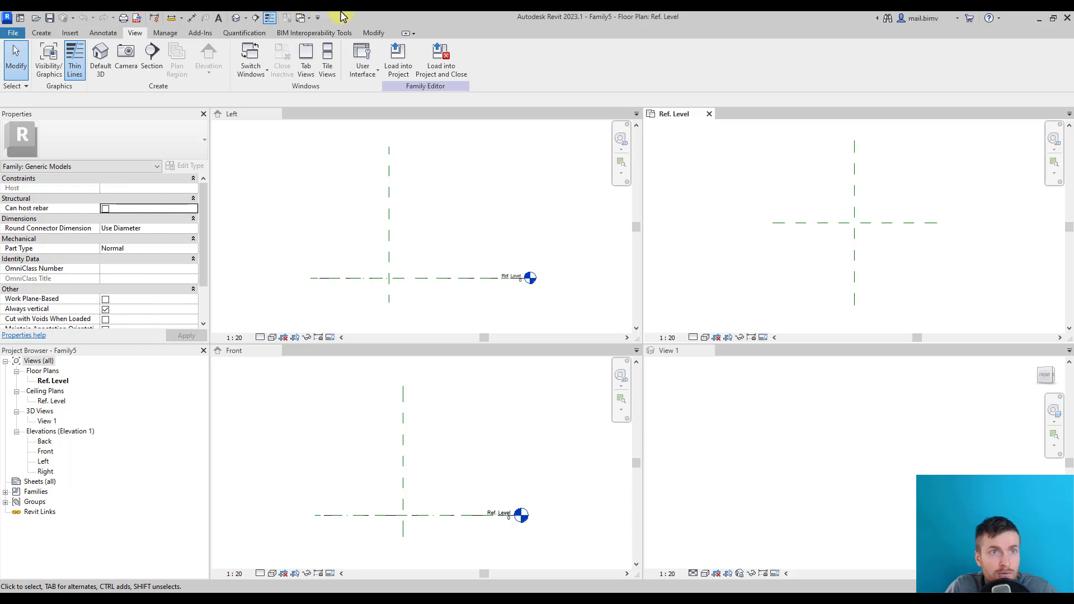
left_click(318, 17)
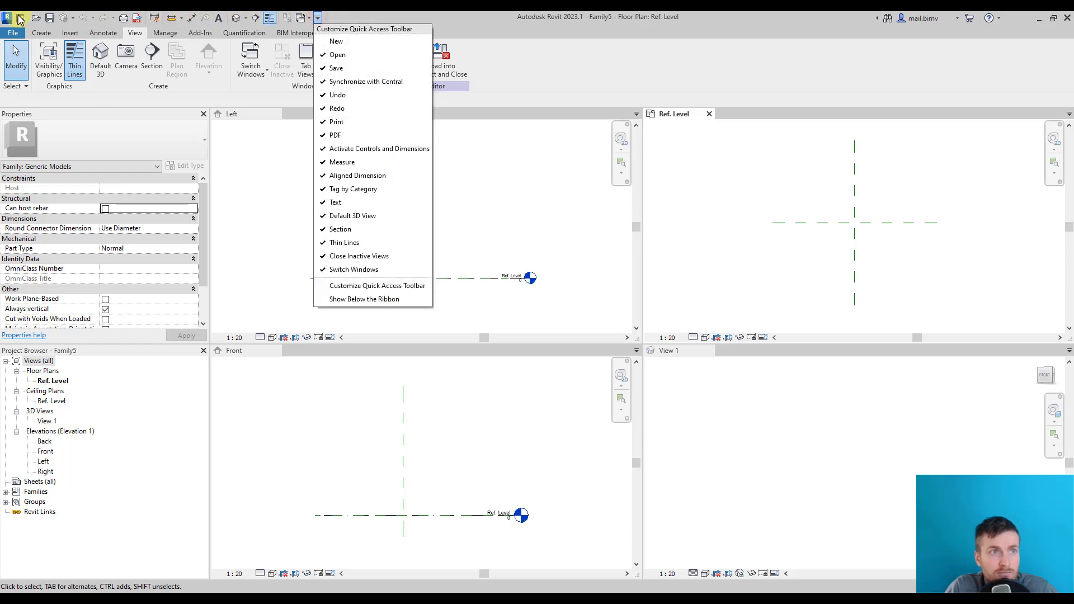
left_click(317, 18)
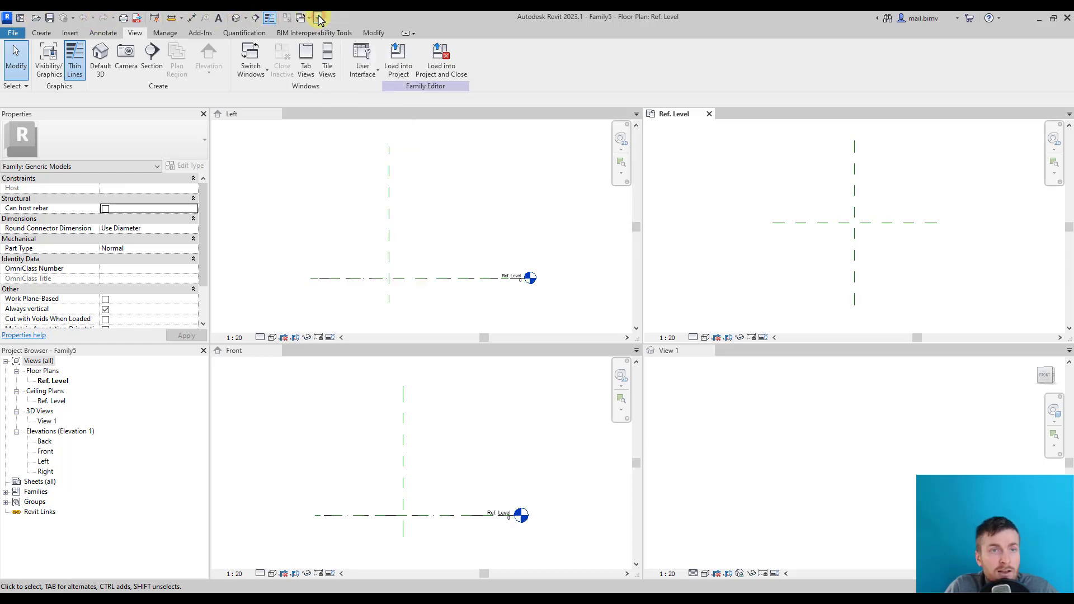
left_click(317, 17)
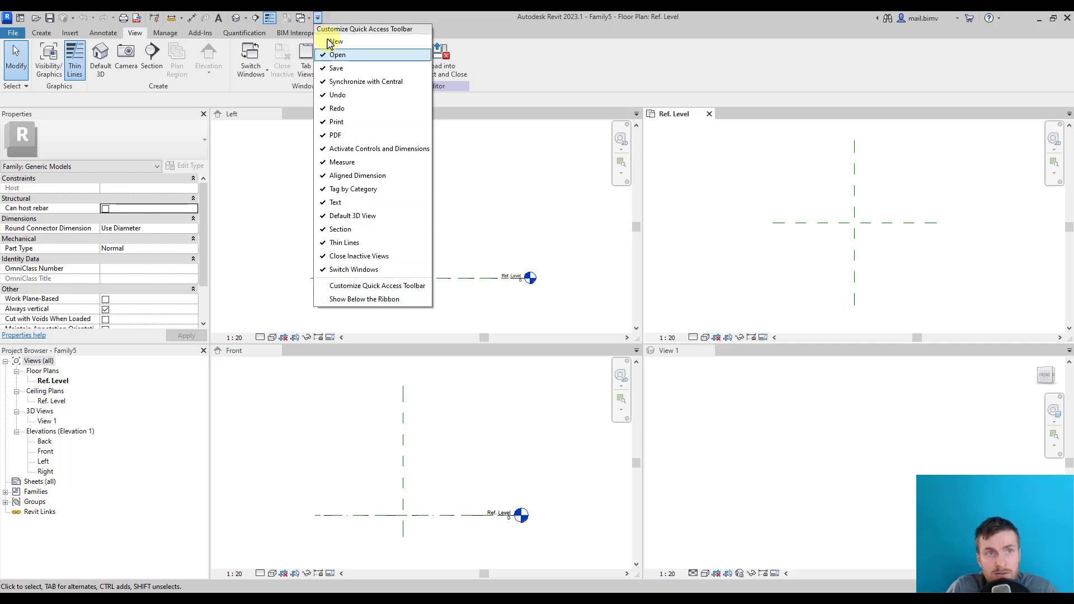
left_click(344, 300)
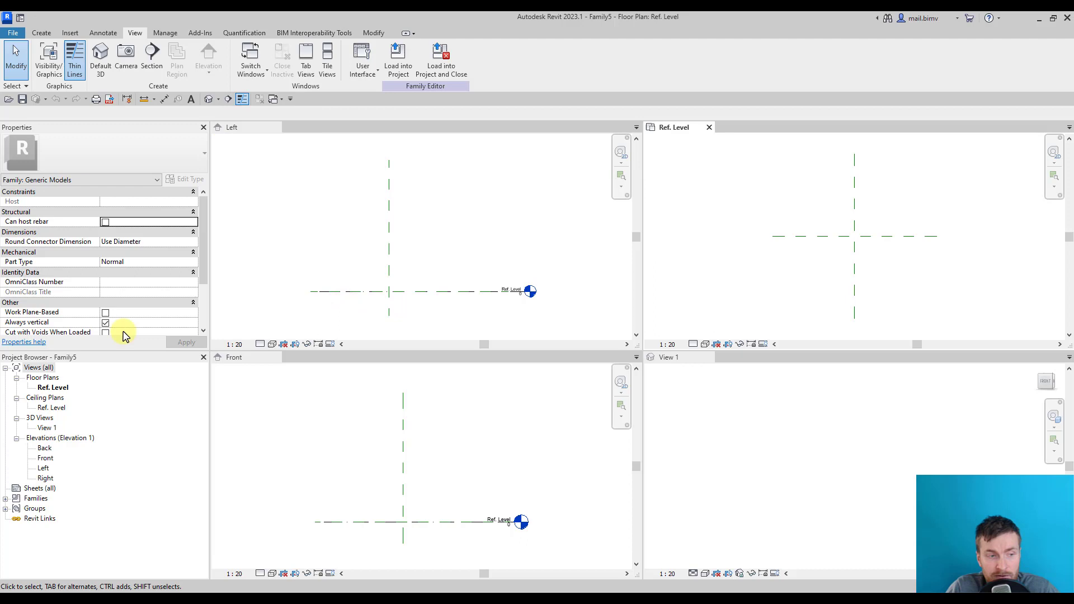